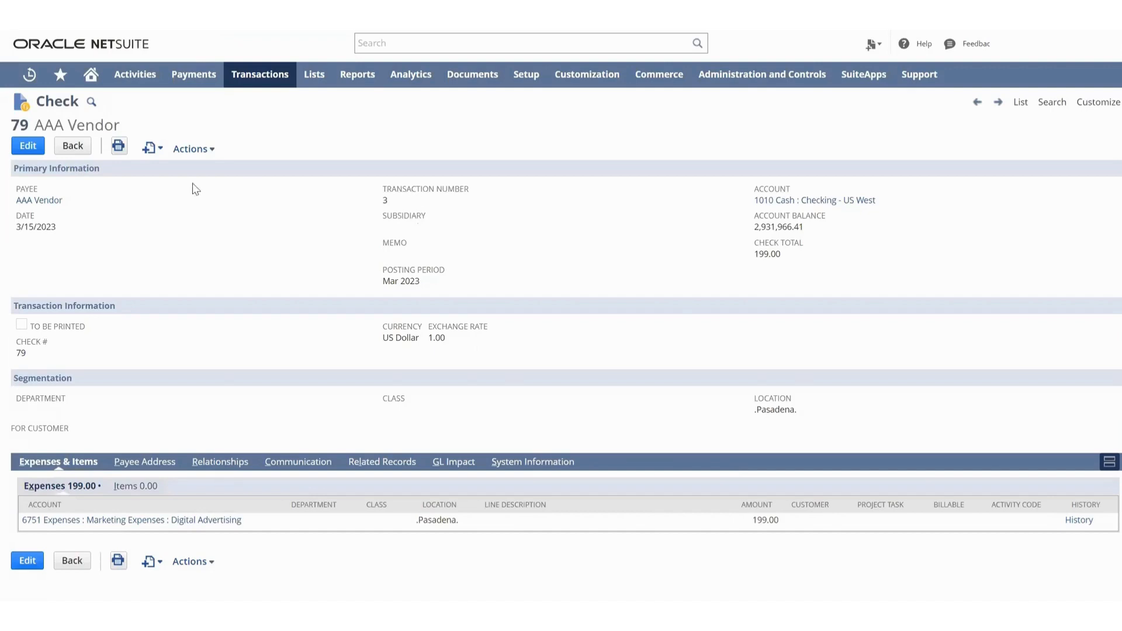
Void check #79 for AAA Vendor from its edit form and accept the confirmation.
click(29, 147)
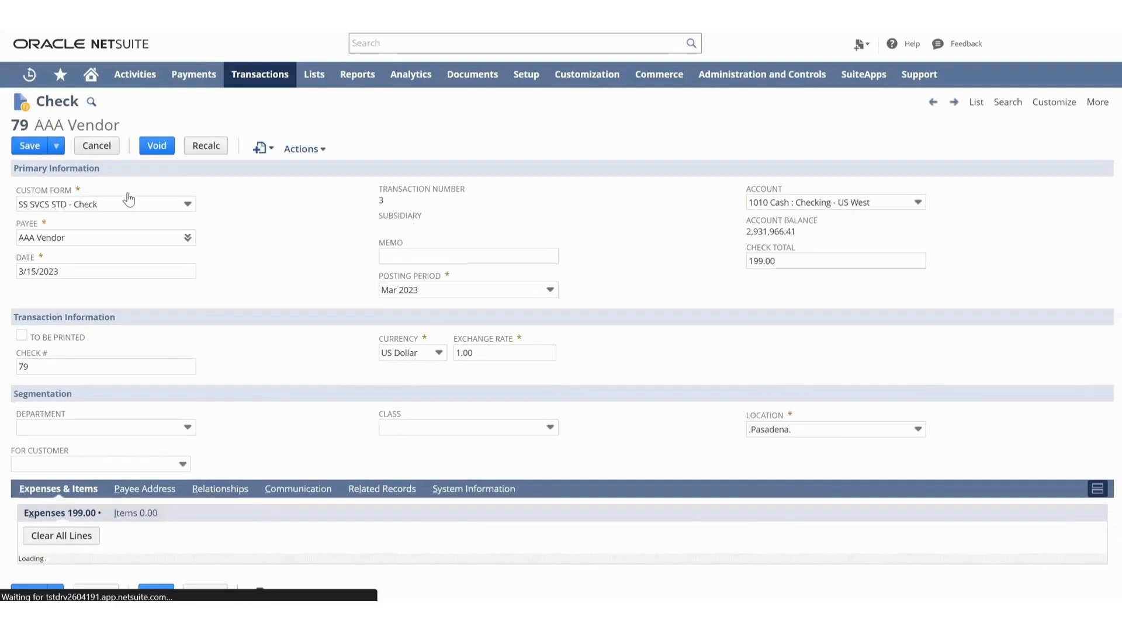
click(153, 147)
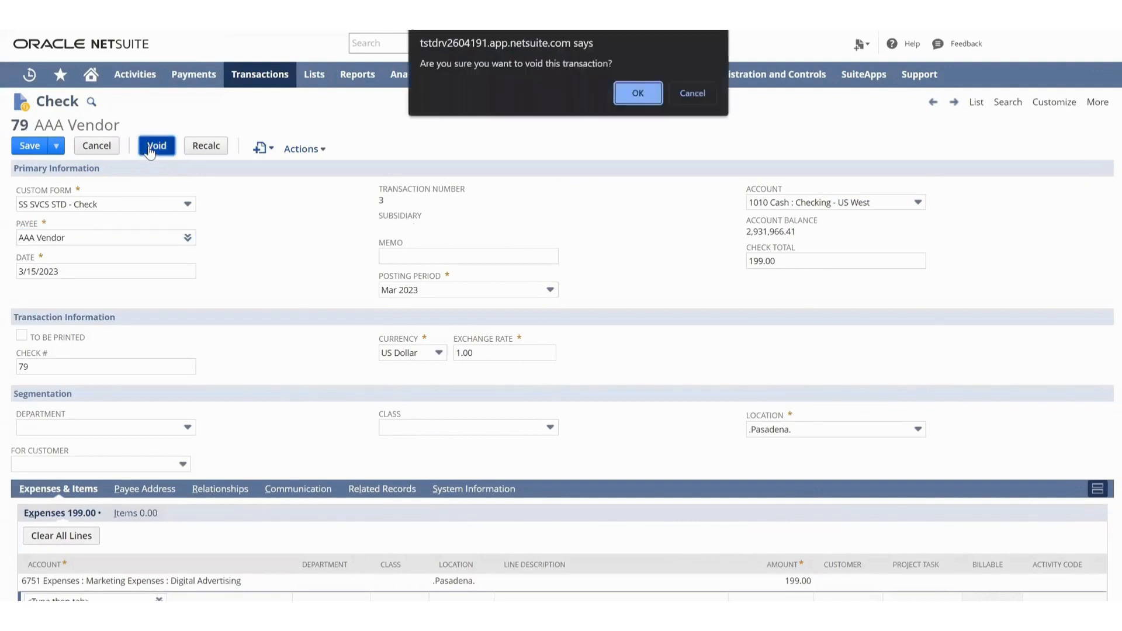
click(639, 93)
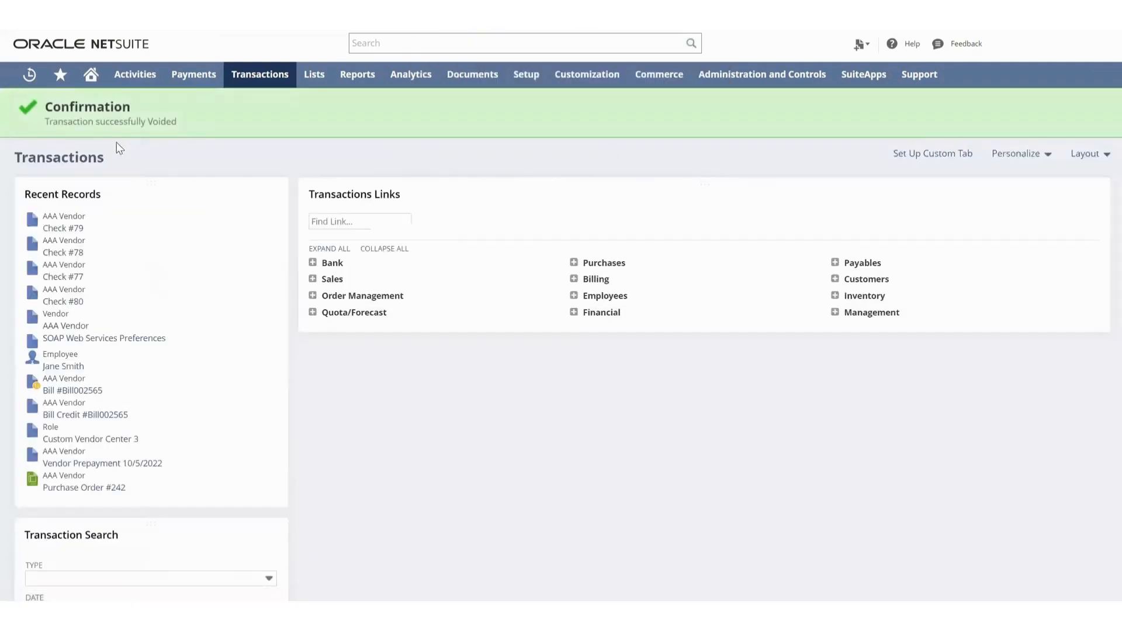
Reopen check #79 from the recent records and review its memo and void status.
mouse_move(29, 74)
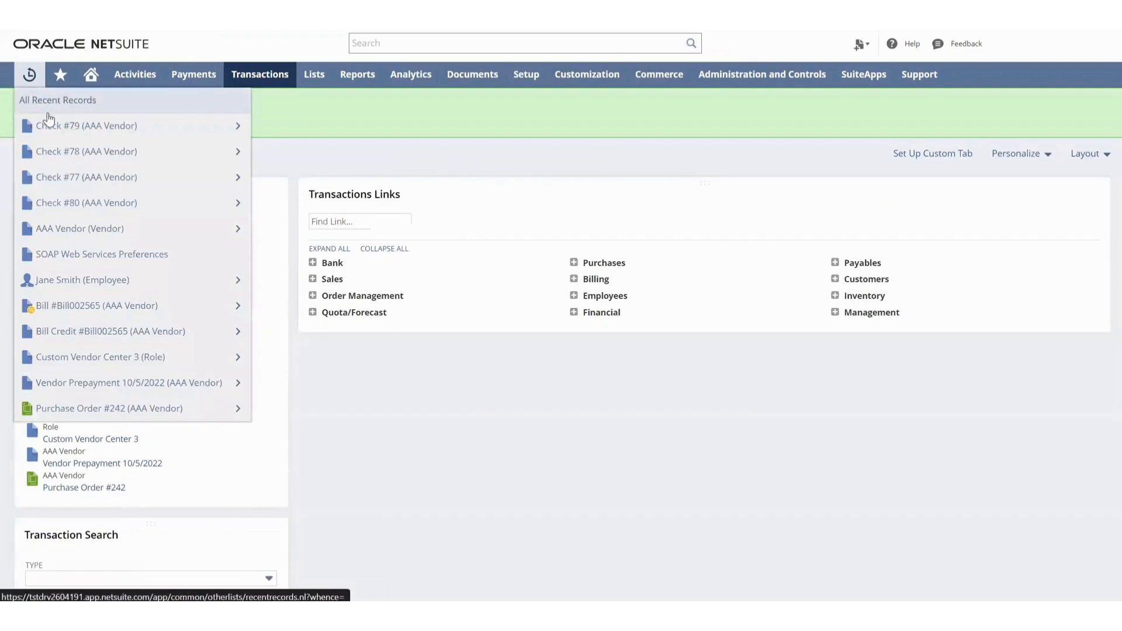
click(50, 126)
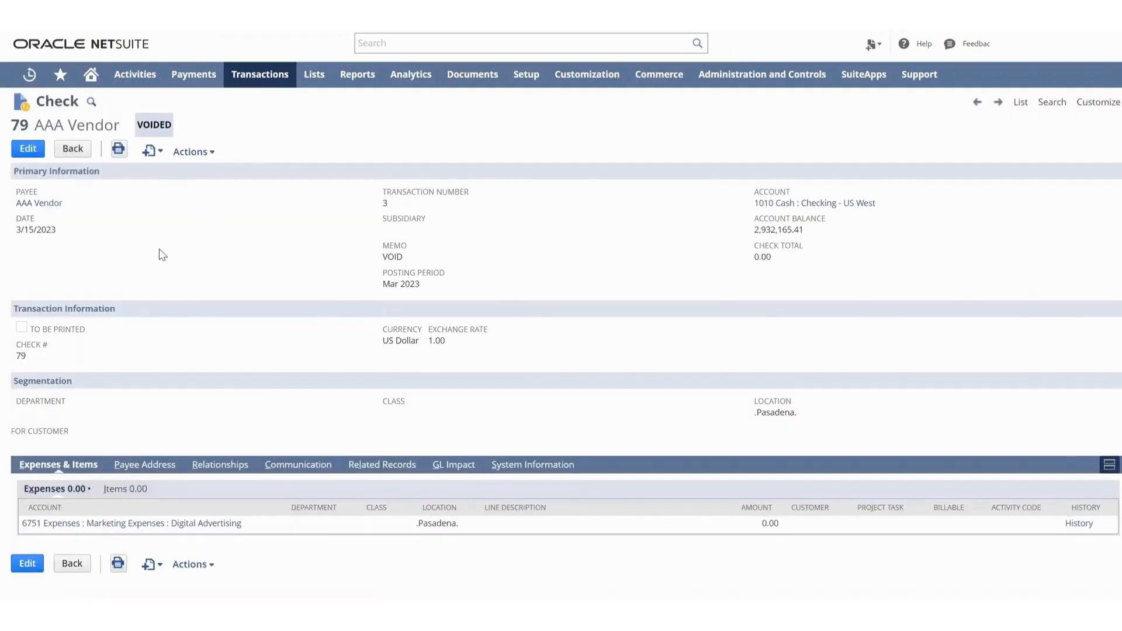
double_click(387, 256)
click(167, 128)
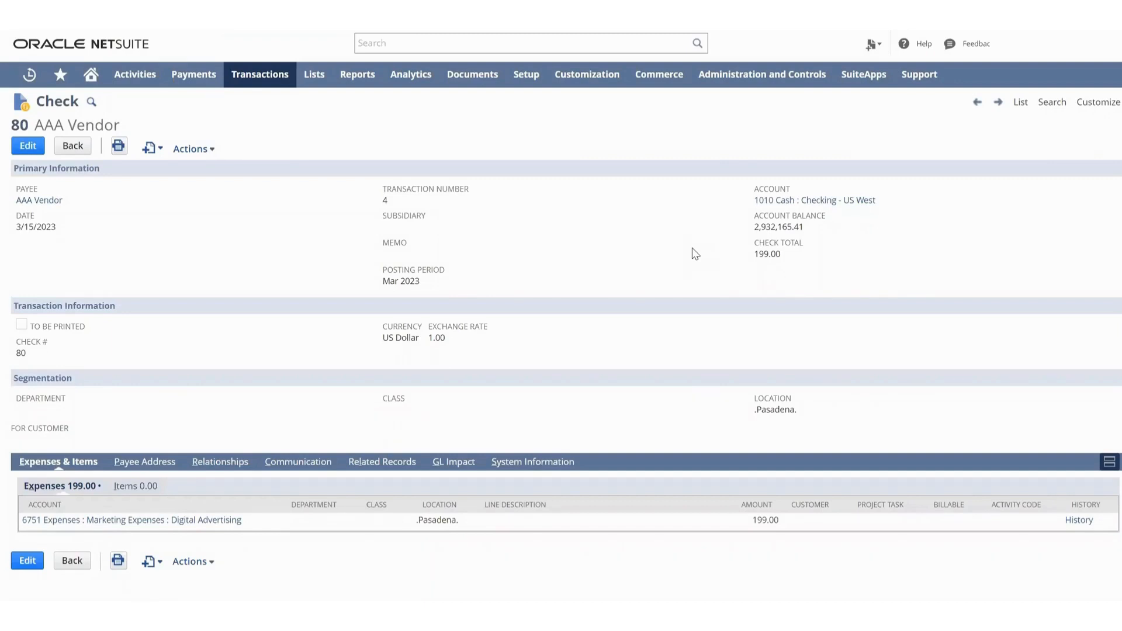
Void the cleared check #80 for AAA Vendor from its edit form, accepting the reconciliation warning.
click(36, 148)
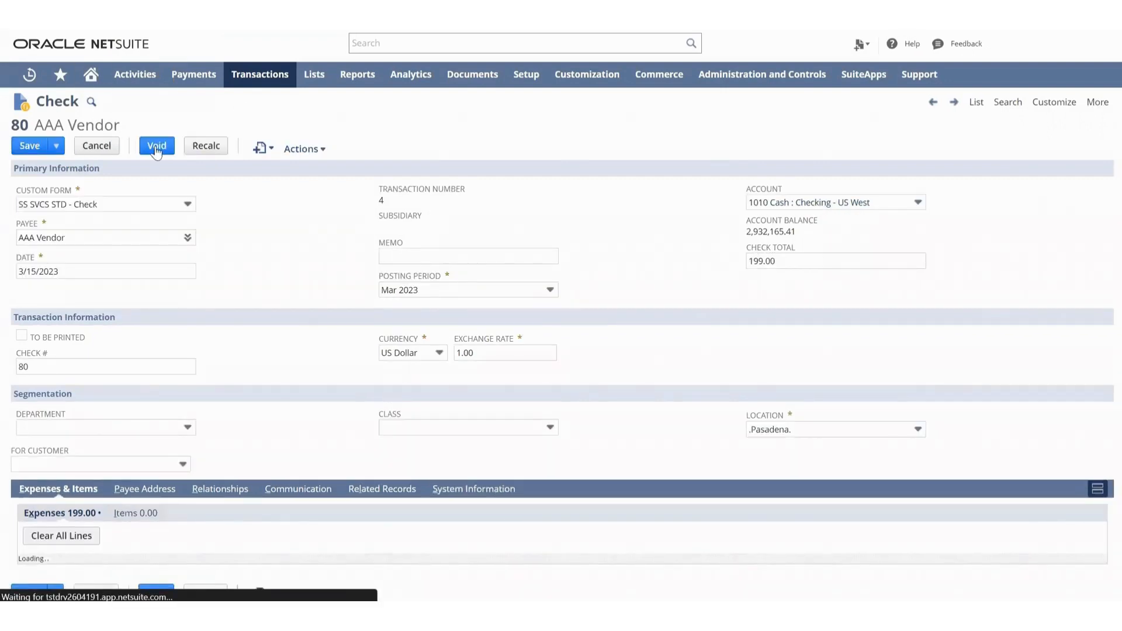
click(156, 150)
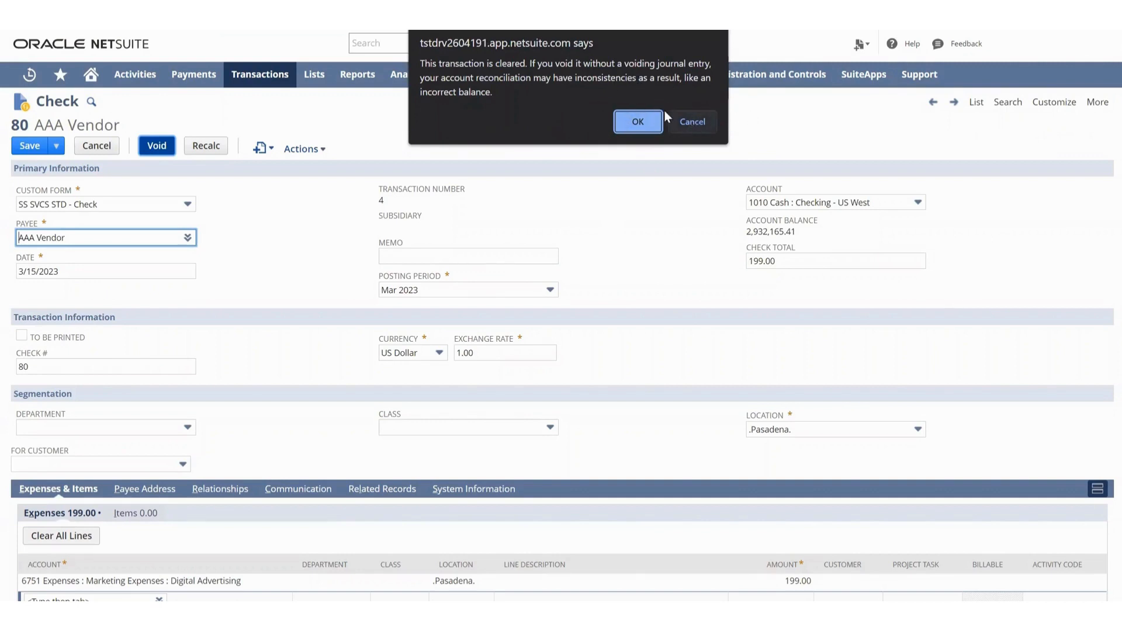
click(637, 123)
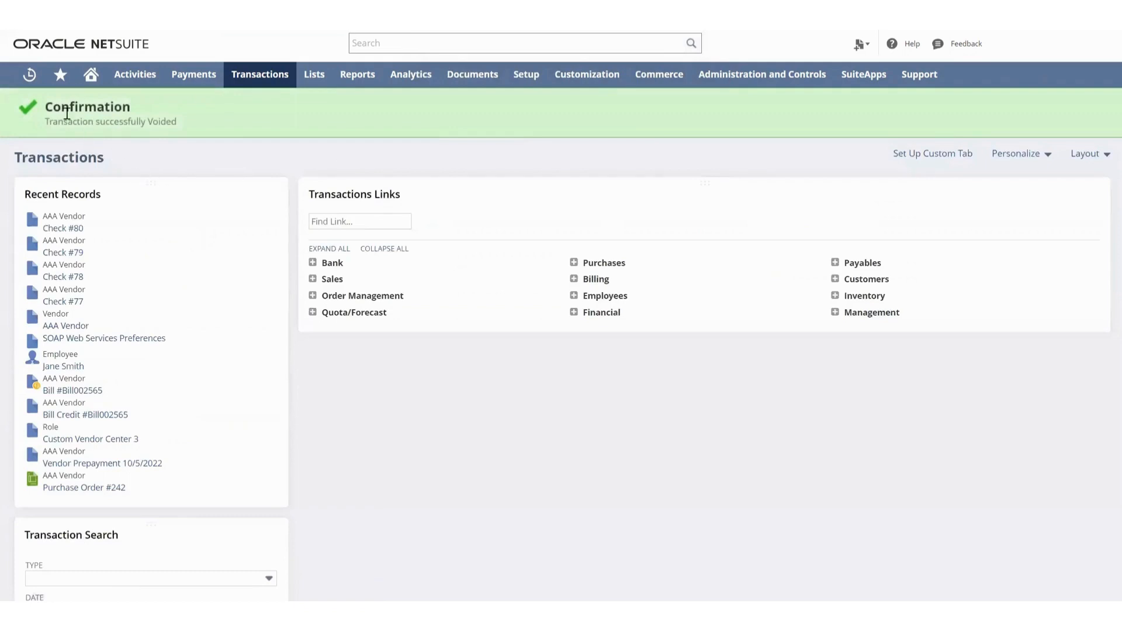
Reopen check #80 from the recent records and review its void status, memo and expense line amount.
mouse_move(31, 83)
click(53, 125)
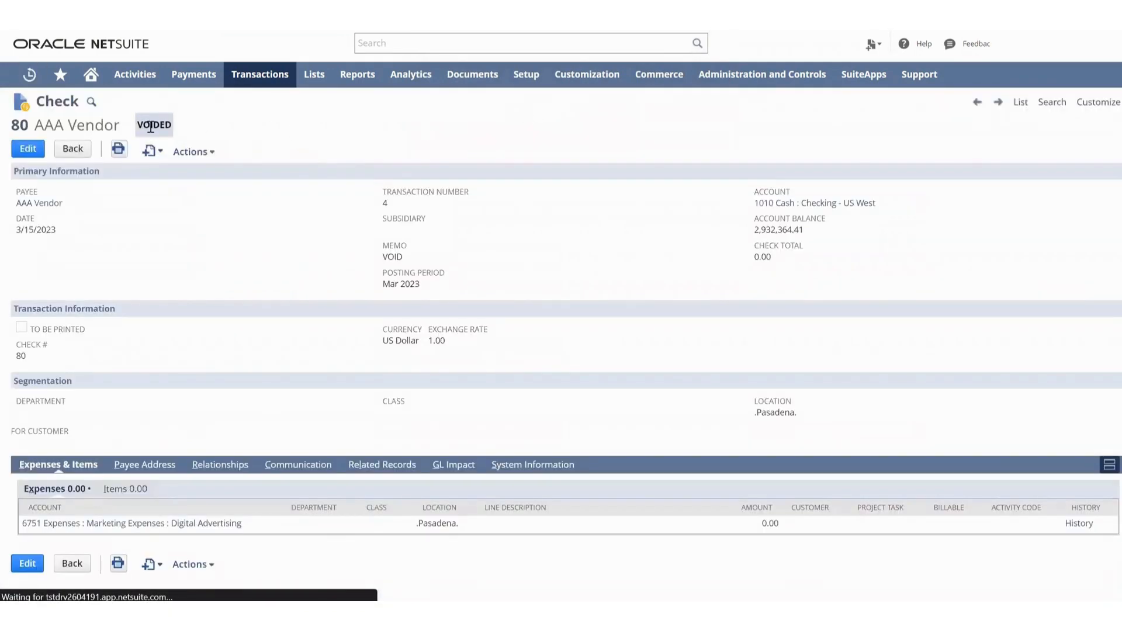
double_click(151, 127)
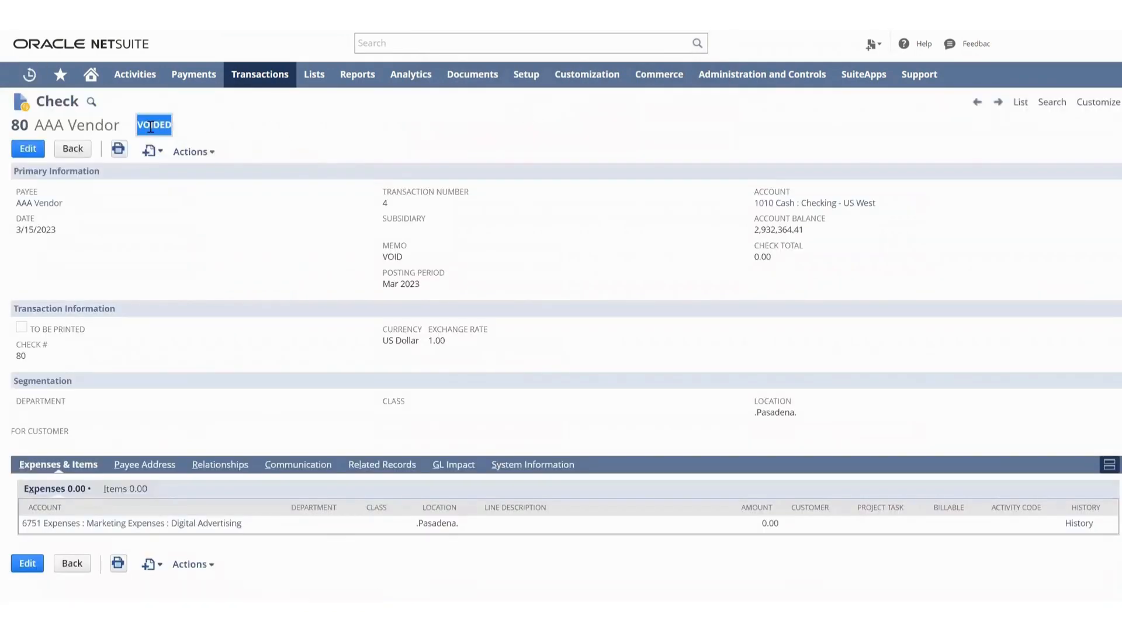
click(395, 260)
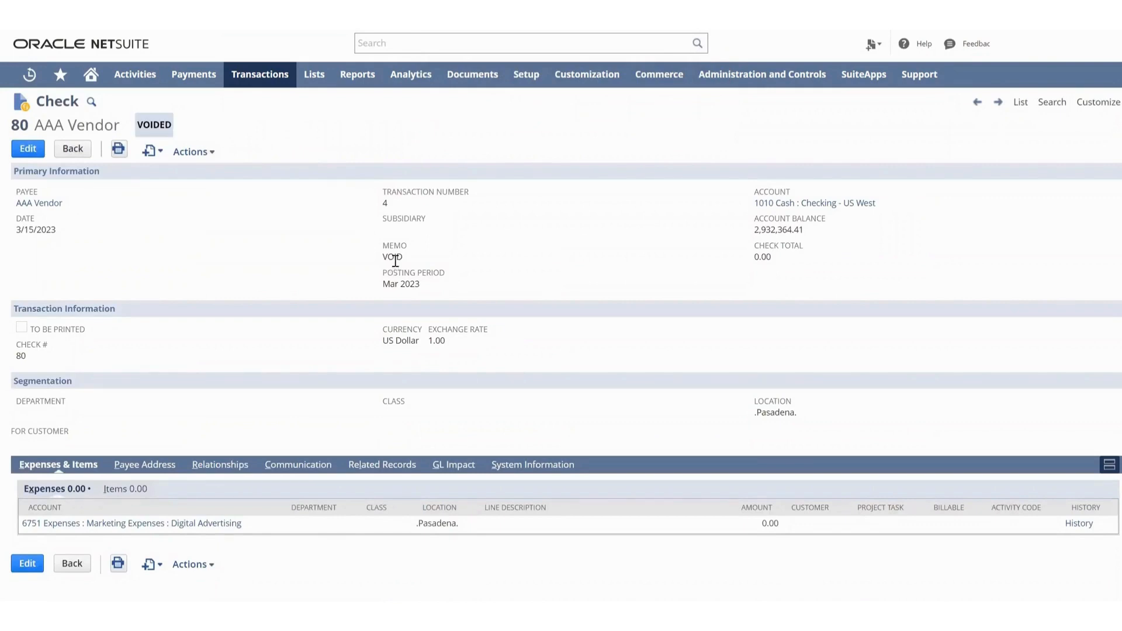
double_click(395, 259)
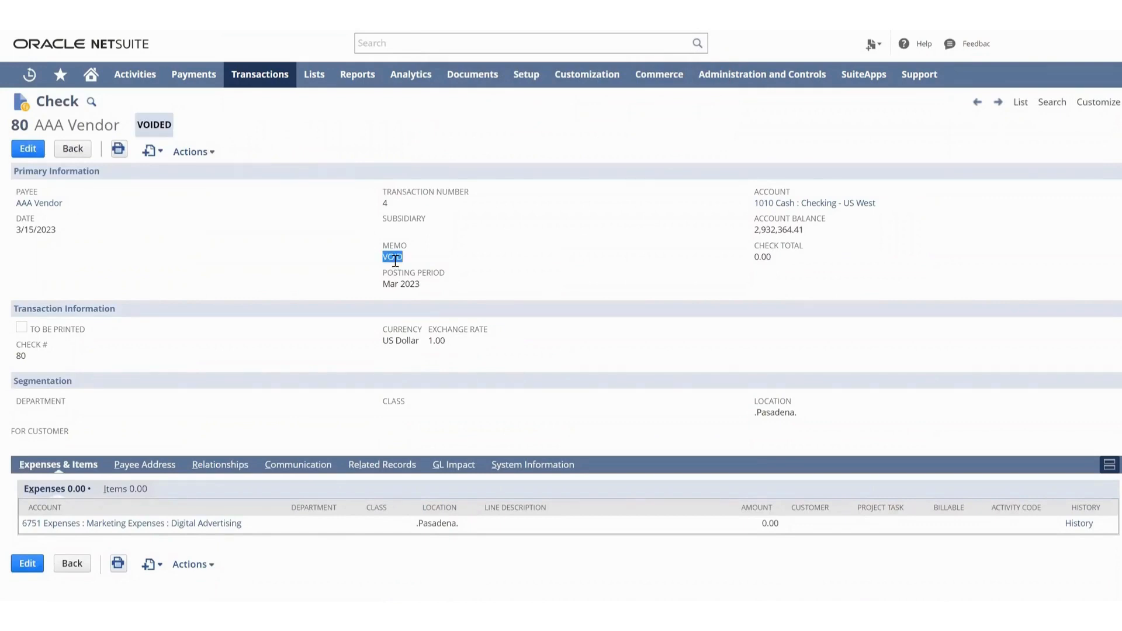
double_click(770, 524)
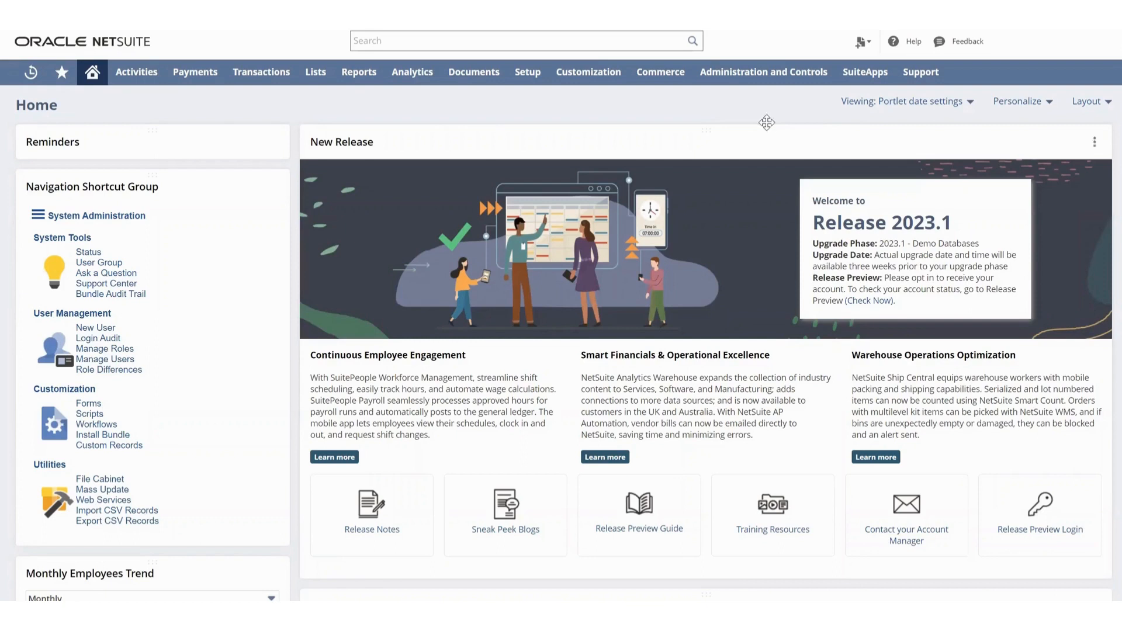
Enable Void Transactions Using Reversing Journals in the general Accounting Preferences and save the preferences.
mouse_move(532, 82)
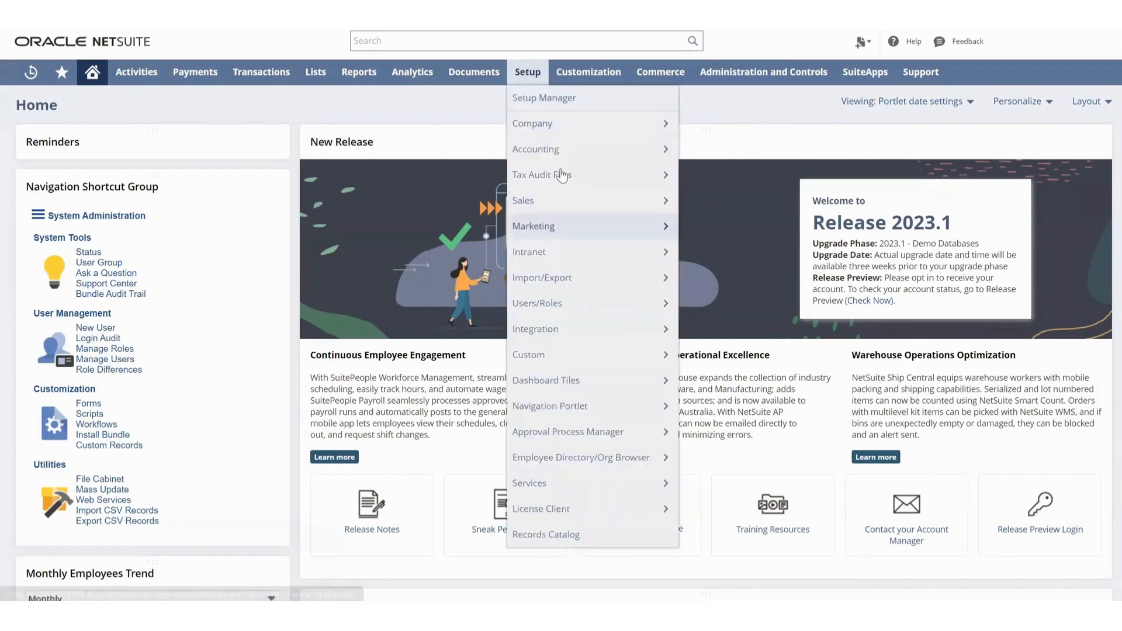
mouse_move(581, 151)
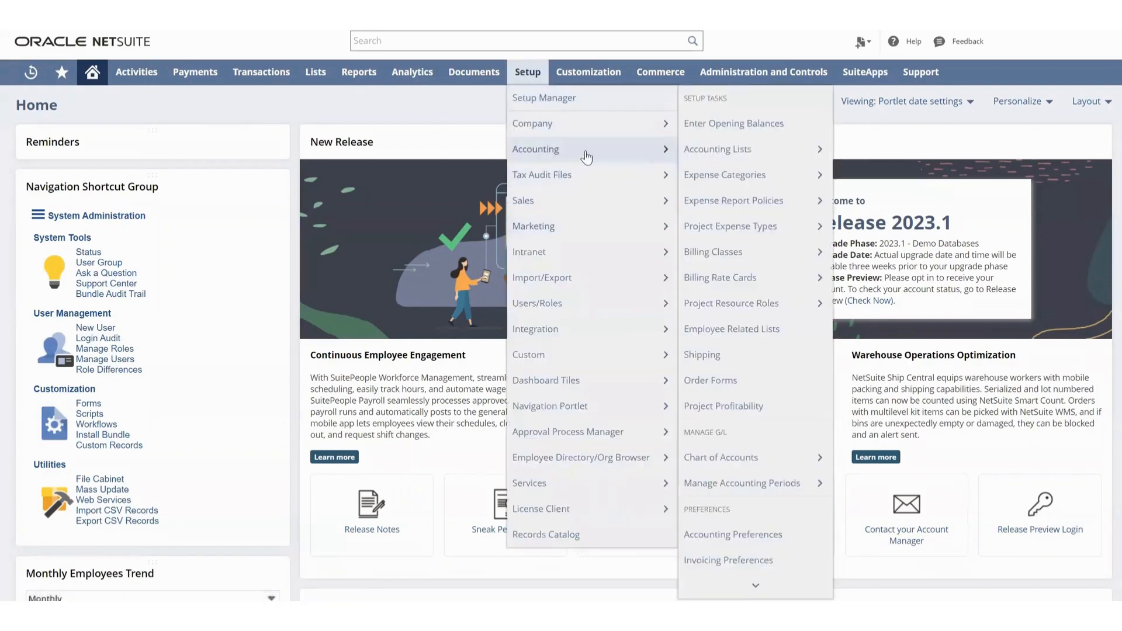
click(738, 535)
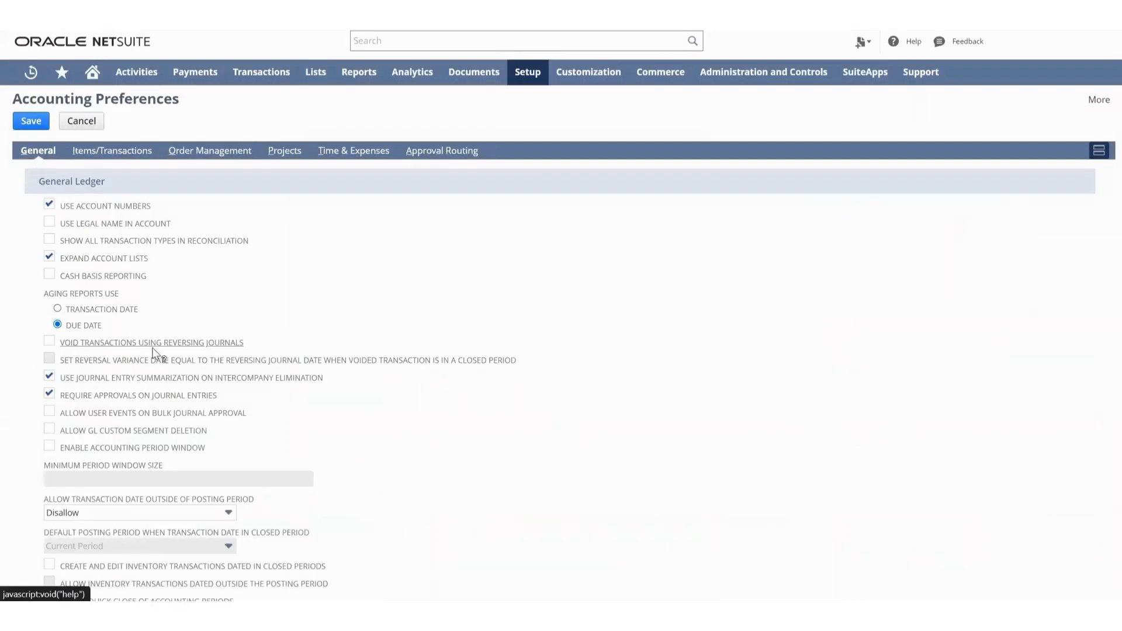
click(49, 340)
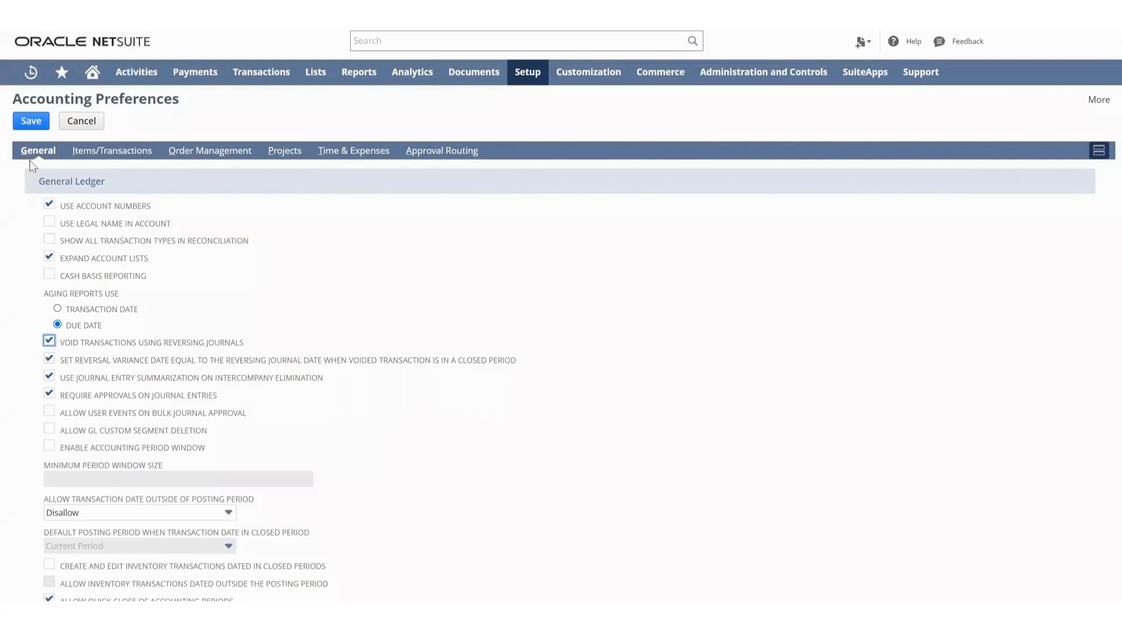
click(24, 123)
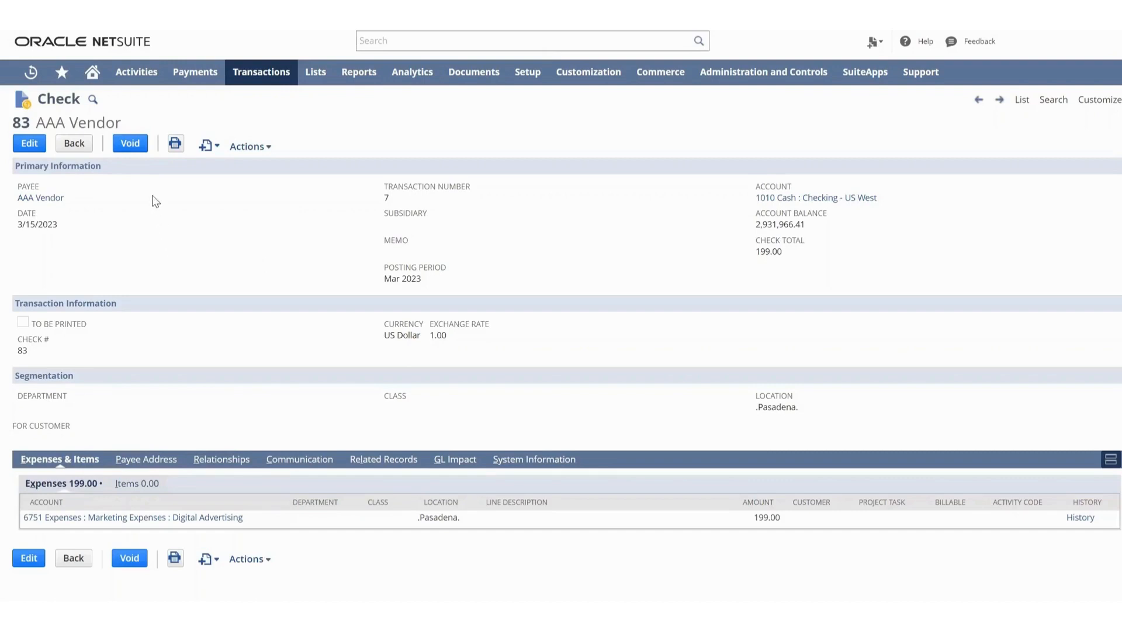
Void check #83 for AAA Vendor by saving a voiding journal dated 3/15/2023, leaving its memo empty.
click(131, 143)
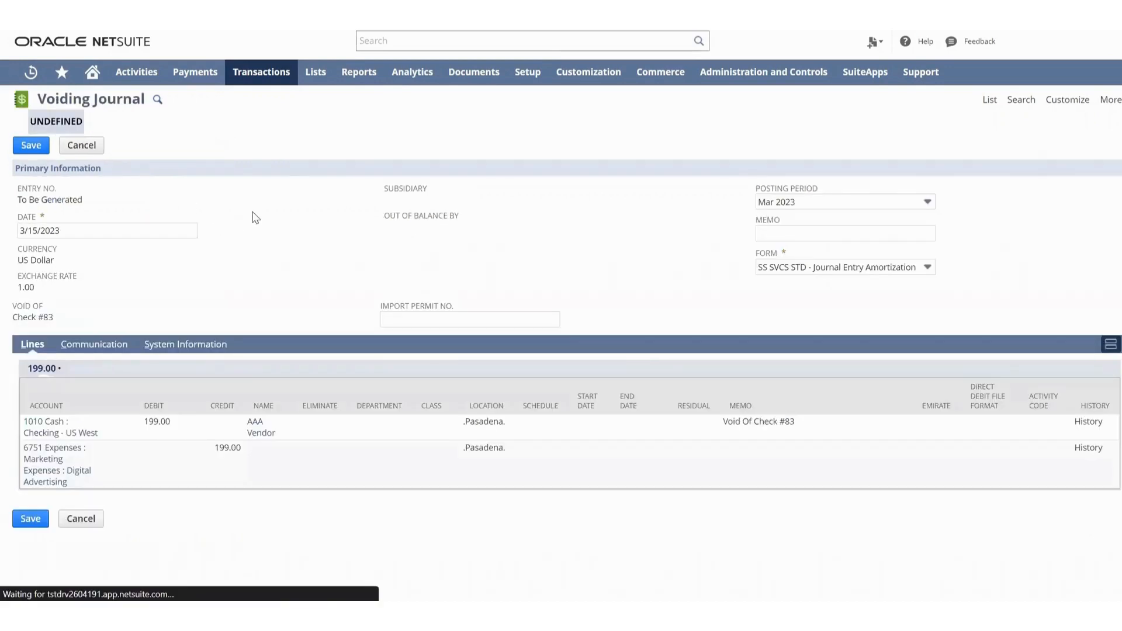
click(794, 233)
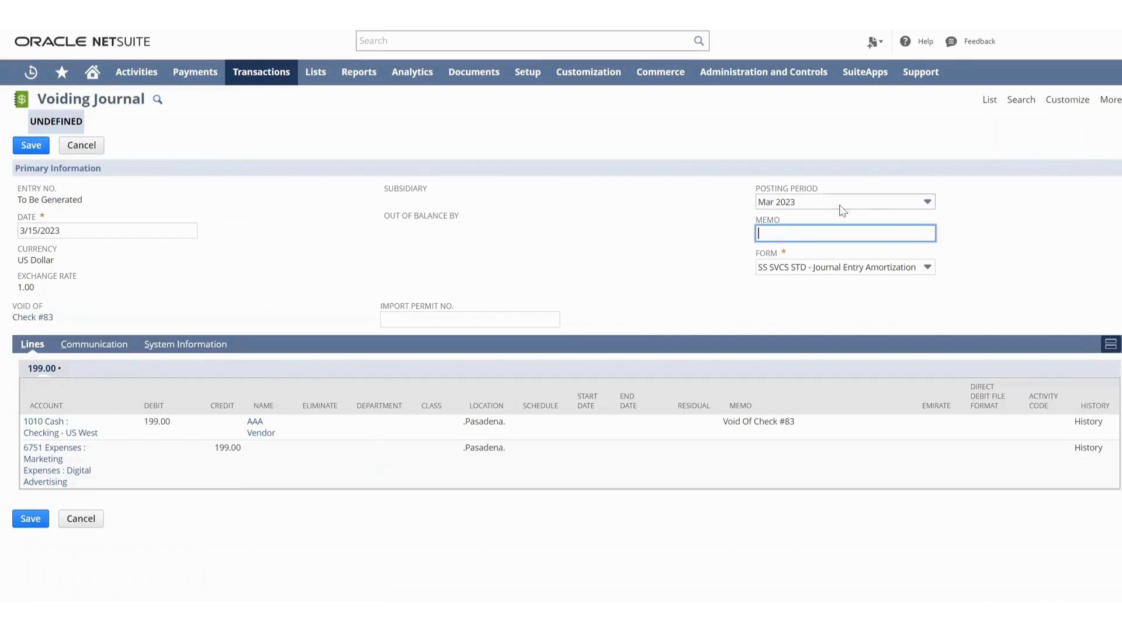
click(593, 238)
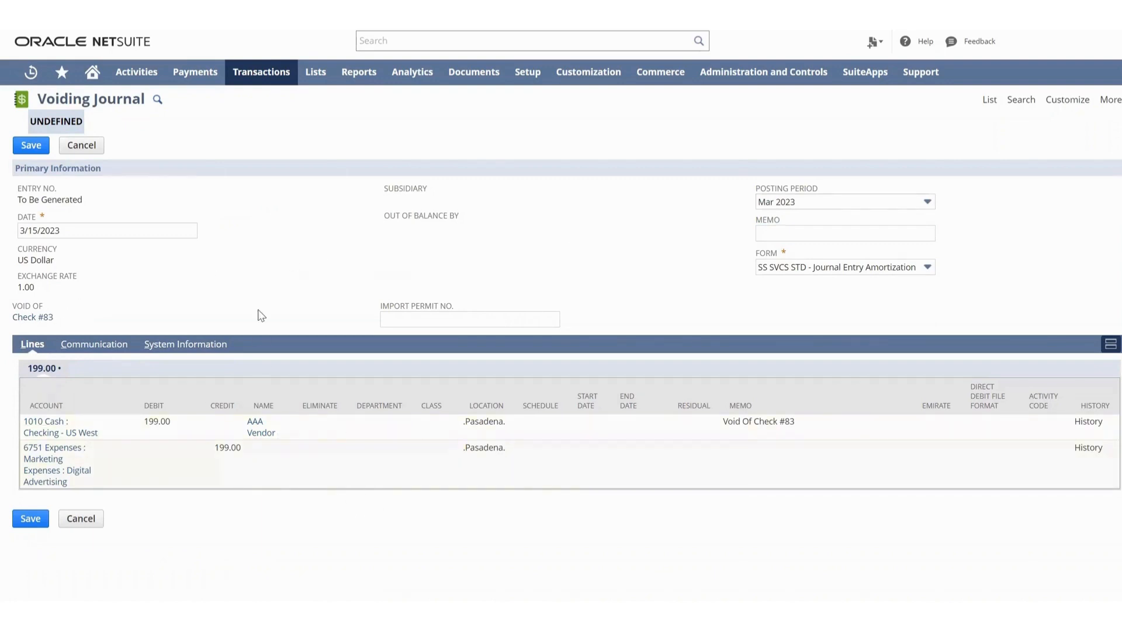
click(29, 147)
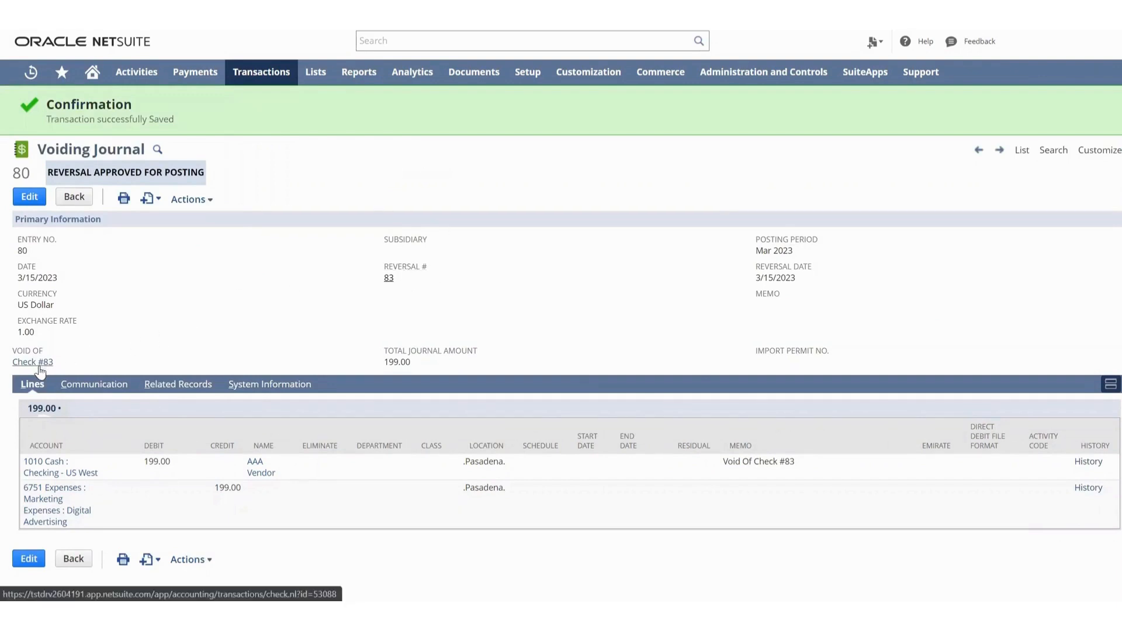
Open the reversed check #83 from its voiding journal and review the check's void status.
click(388, 278)
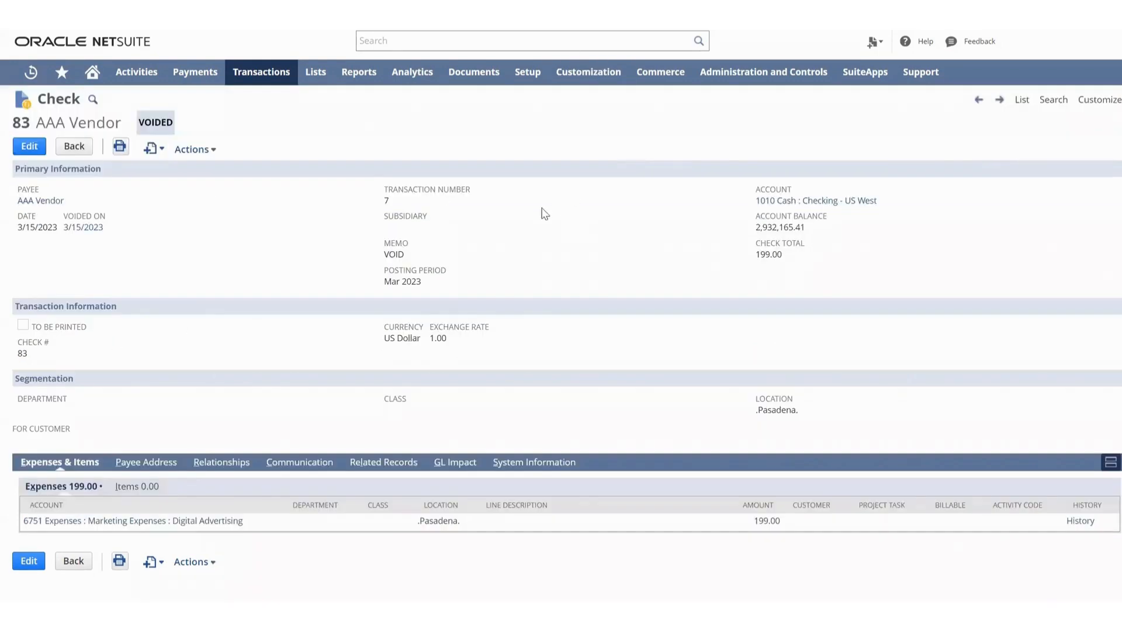
double_click(156, 124)
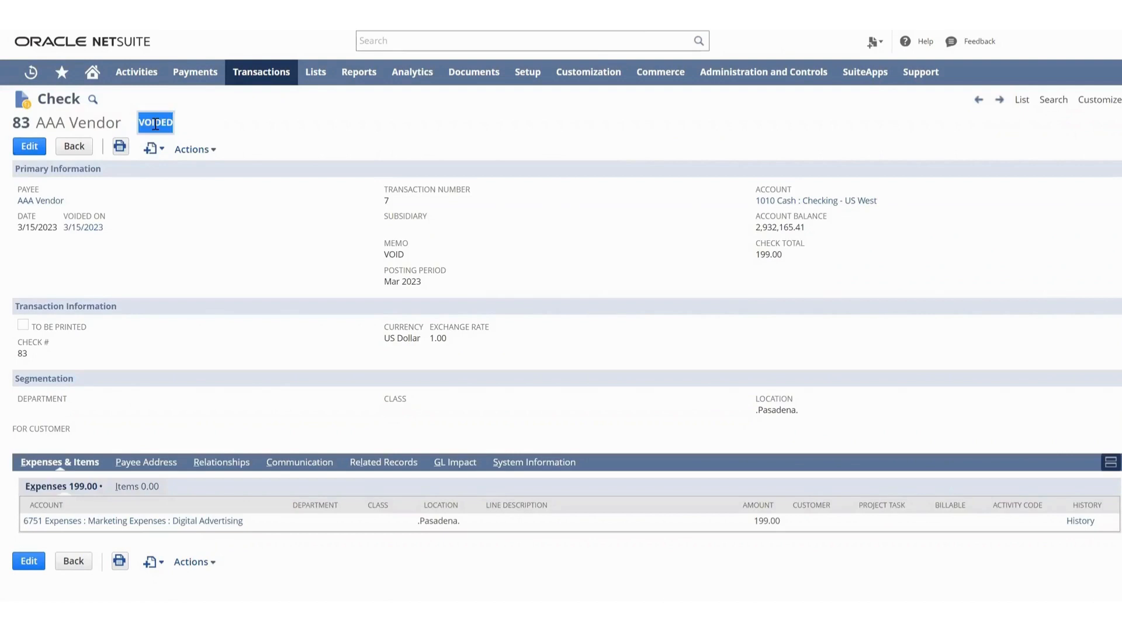
click(194, 129)
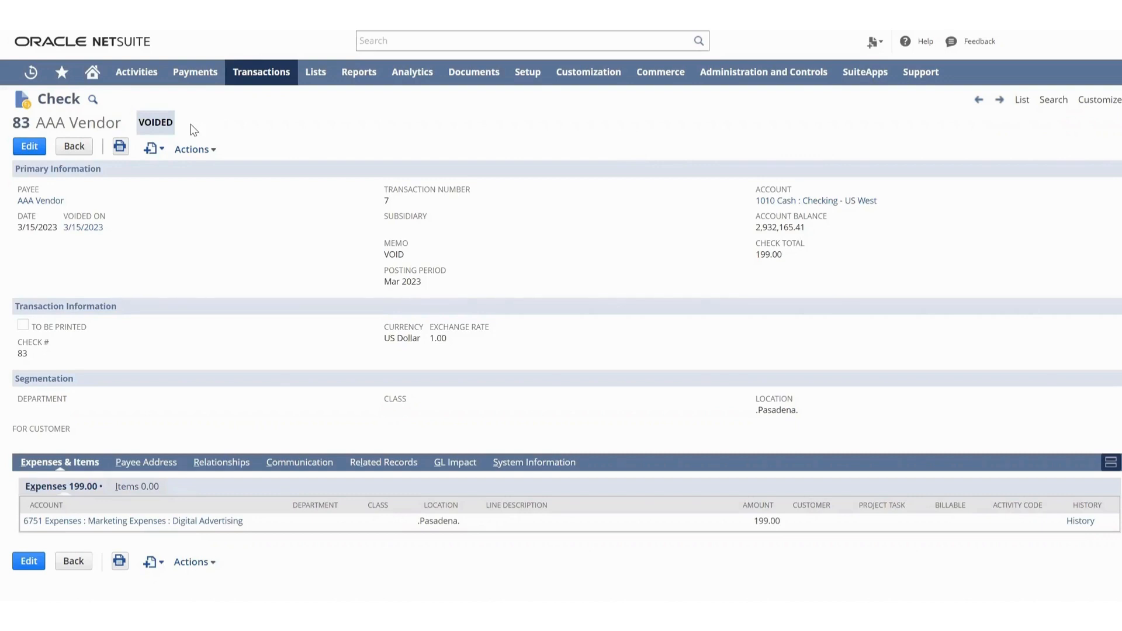
Try to change the Digital Advertising expense amount on the voided check #83 to 200.
click(26, 152)
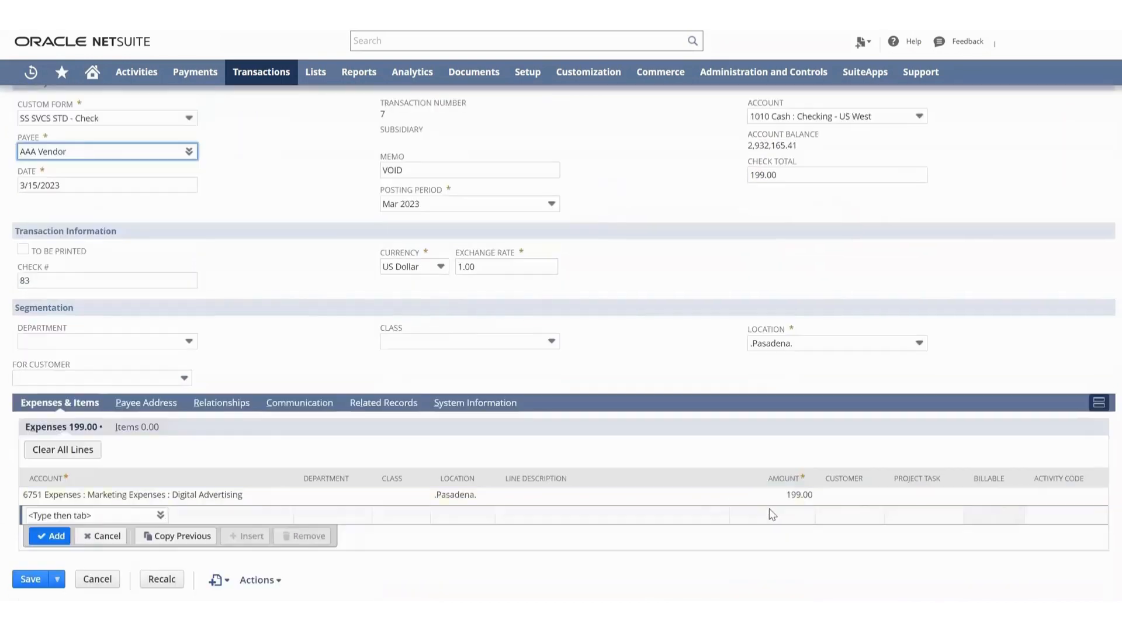
click(783, 495)
text(2)
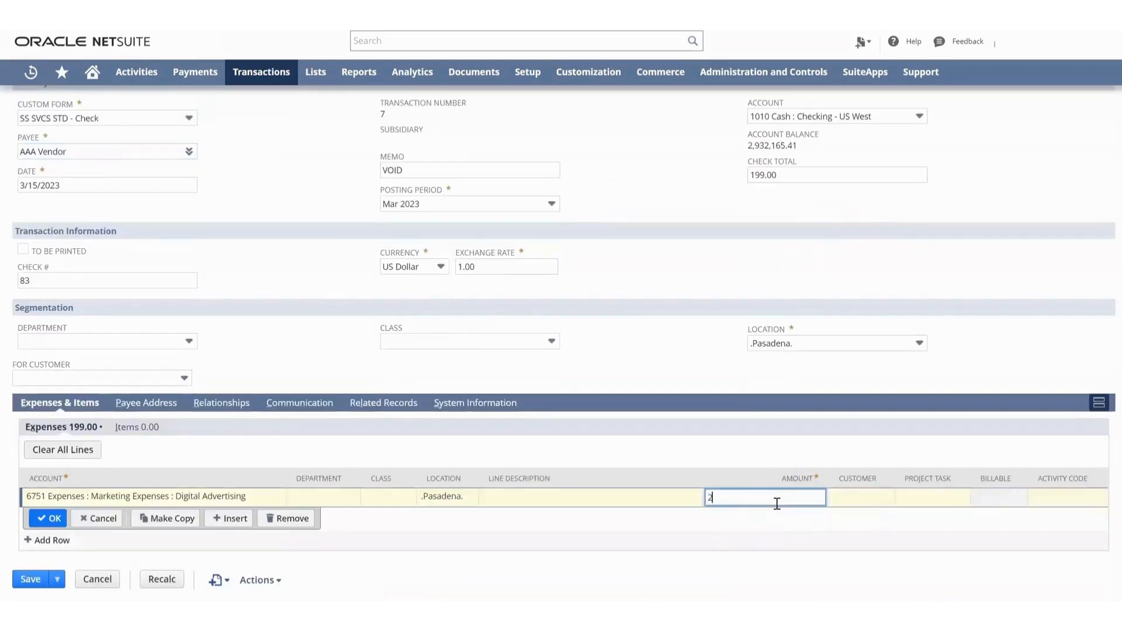
text(00)
click(48, 518)
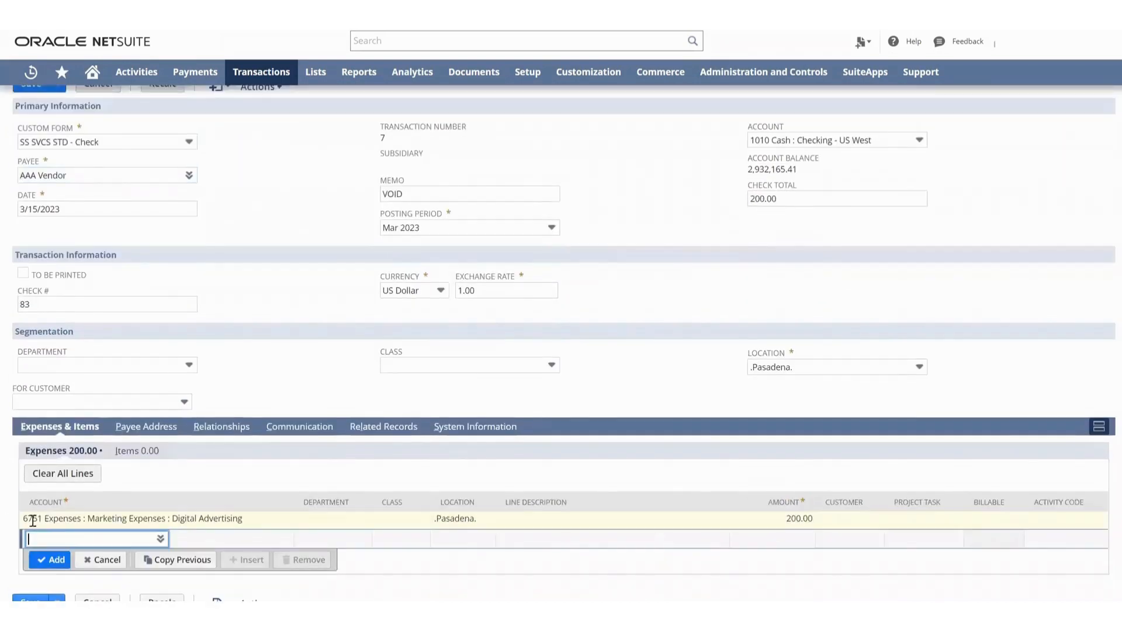
click(21, 577)
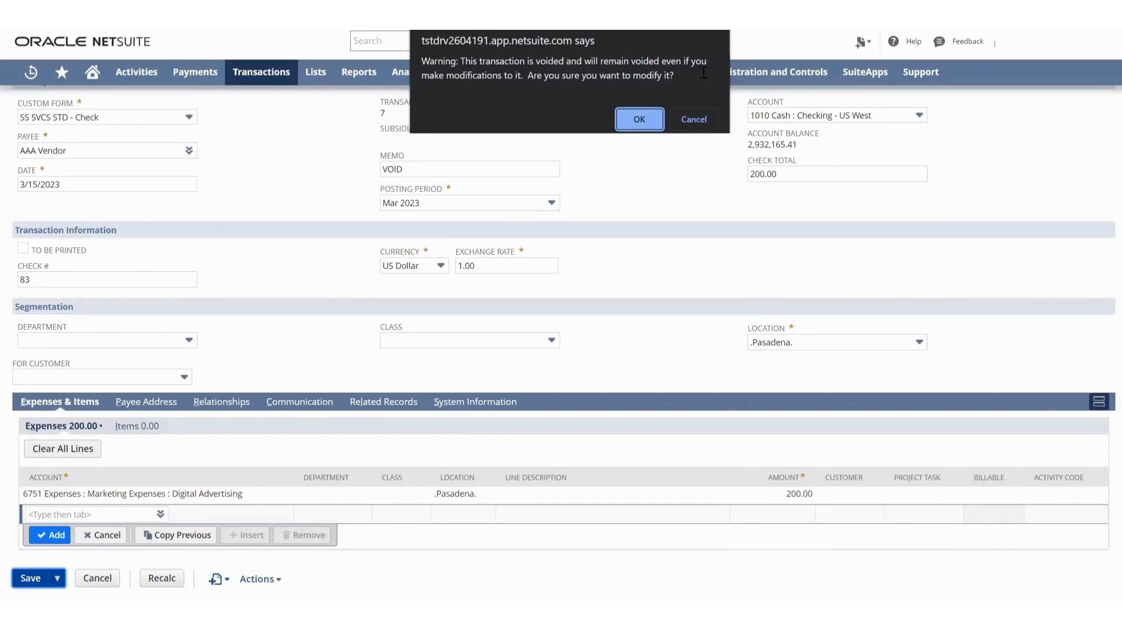
click(696, 120)
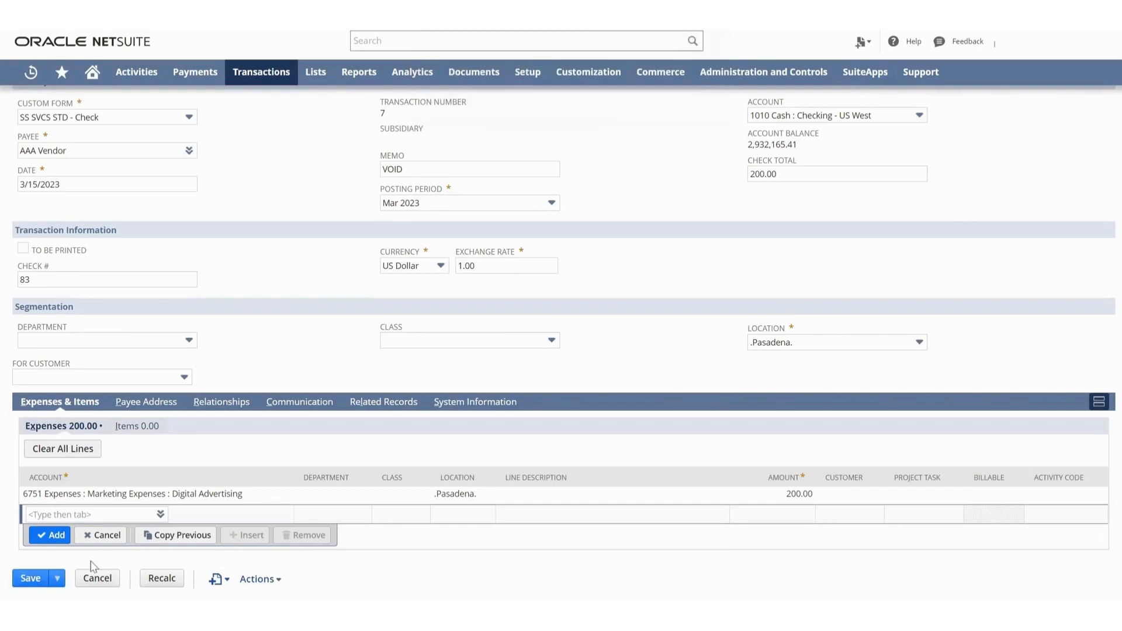
click(95, 576)
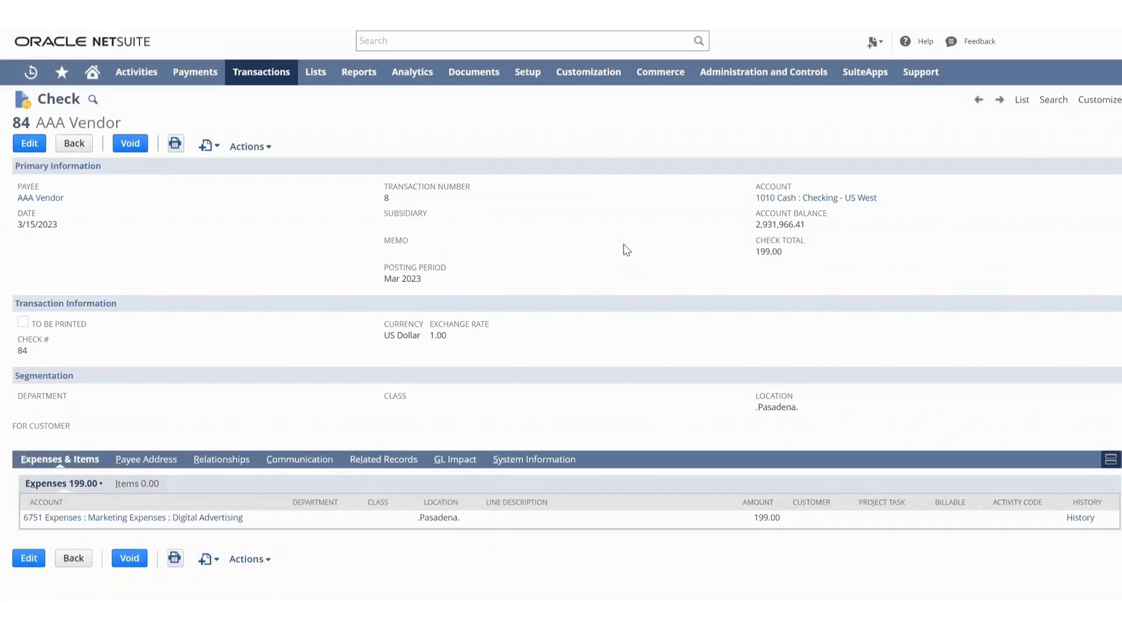
Void check #84 for AAA Vendor by saving a voiding journal dated 3/15/2023.
click(140, 149)
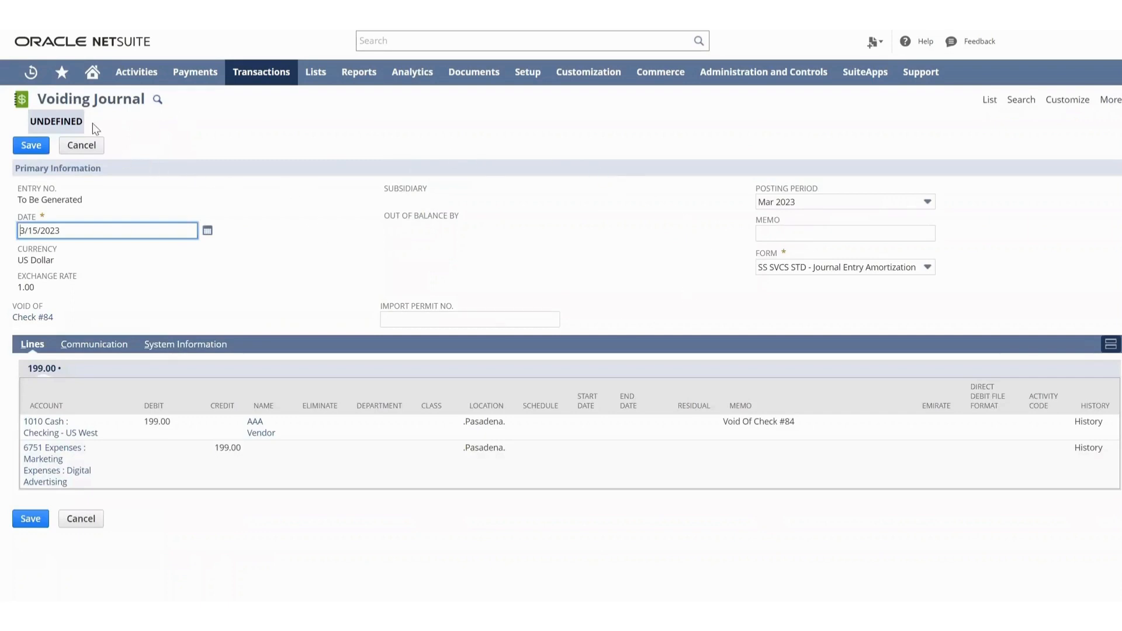
click(33, 147)
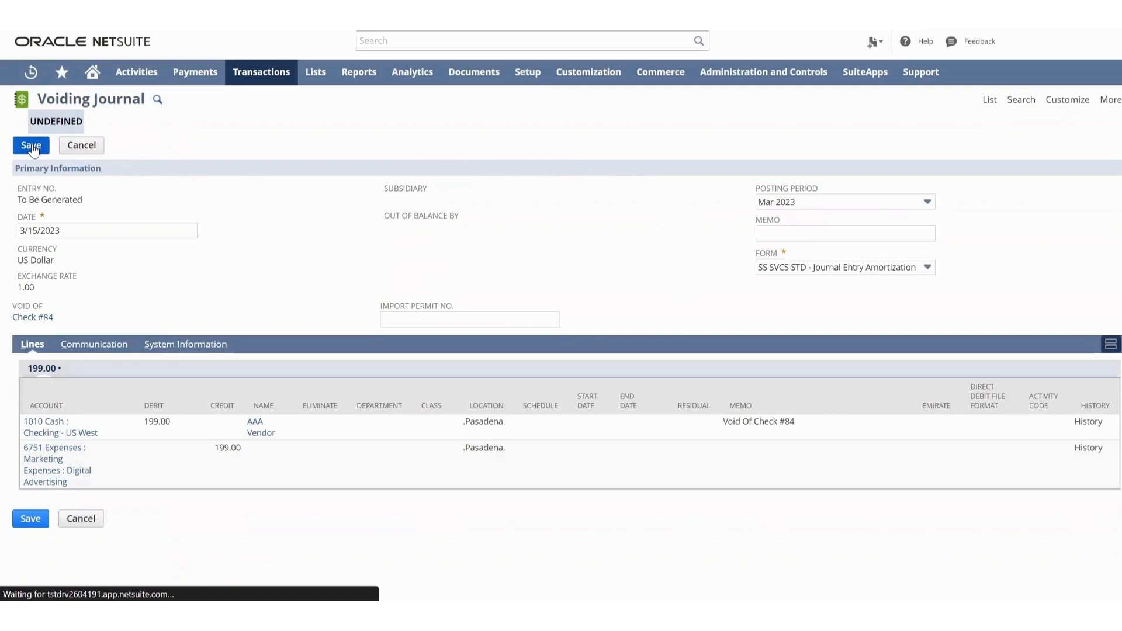